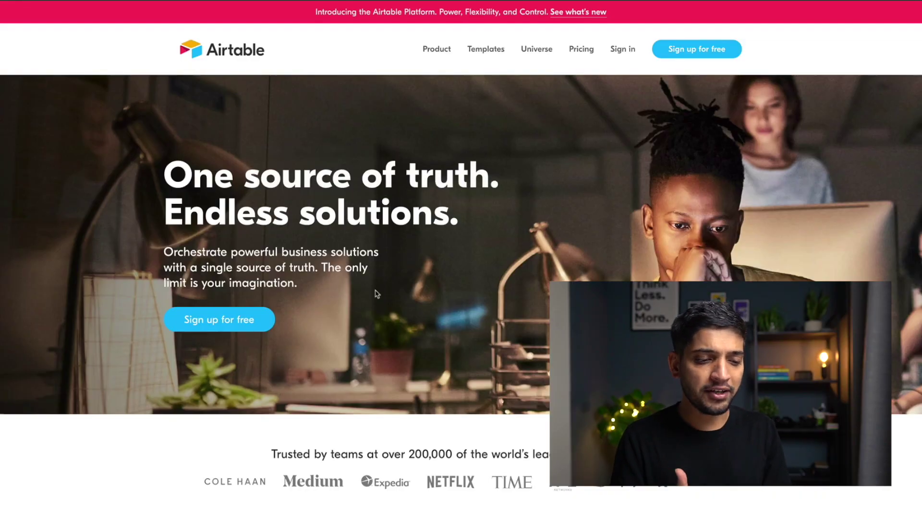
Browse the Airtable homepage, then switch to the CRM 2 base's Current projects view
scroll(365, 369, down, 8)
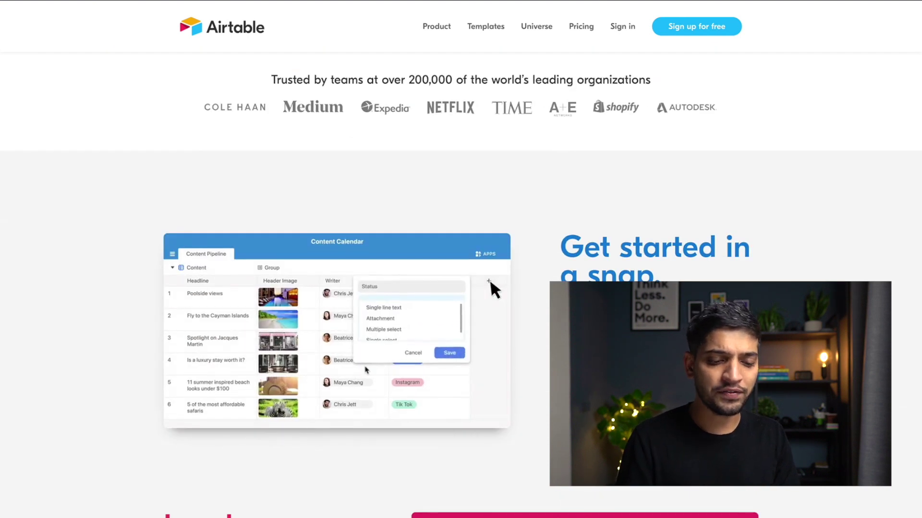
scroll(366, 370, down, 2)
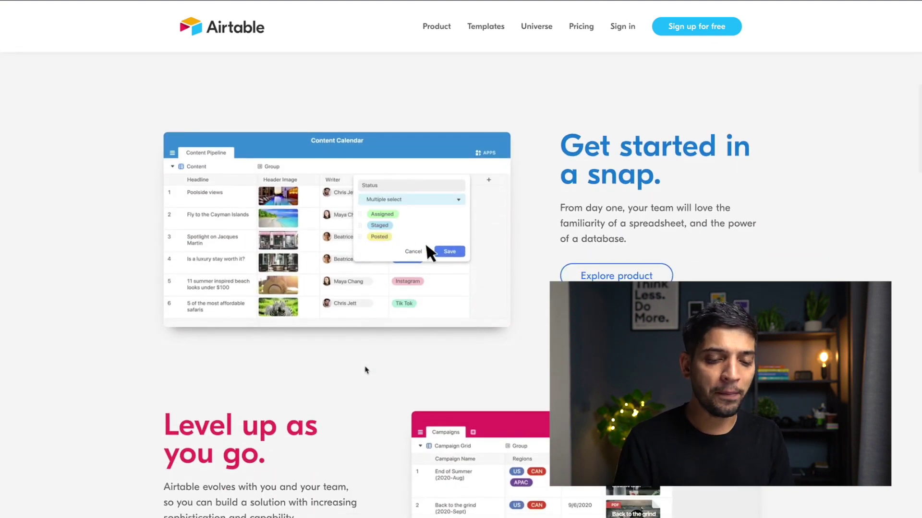
scroll(366, 370, down, 4)
key(ctrl+Left)
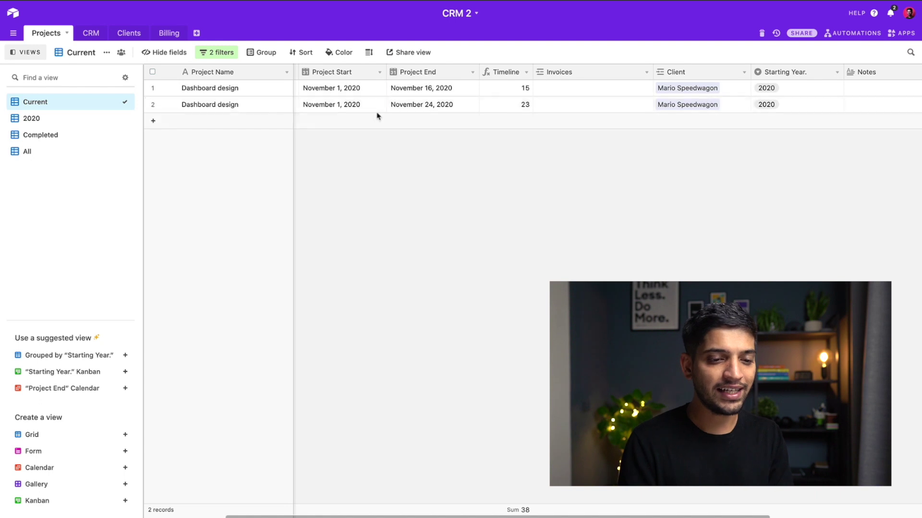
Browse the client records available to link to the second project, leaving it unchanged
click(733, 102)
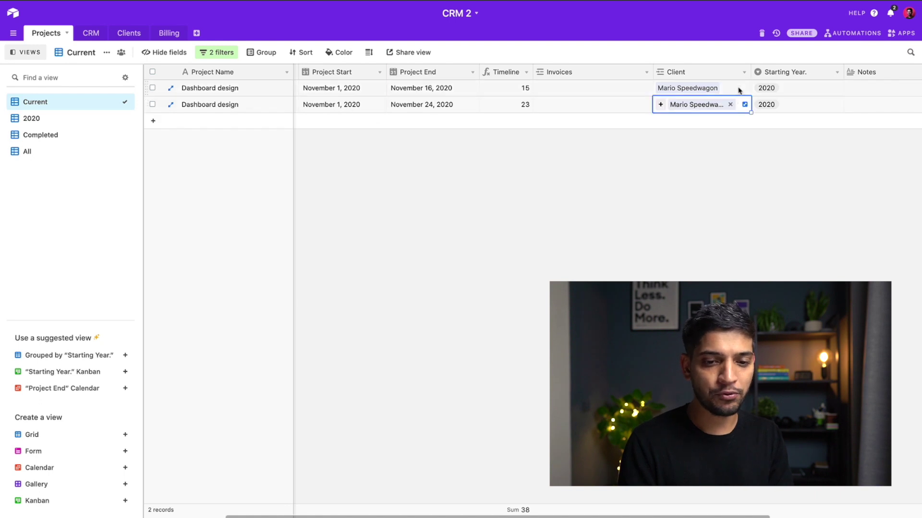
click(660, 105)
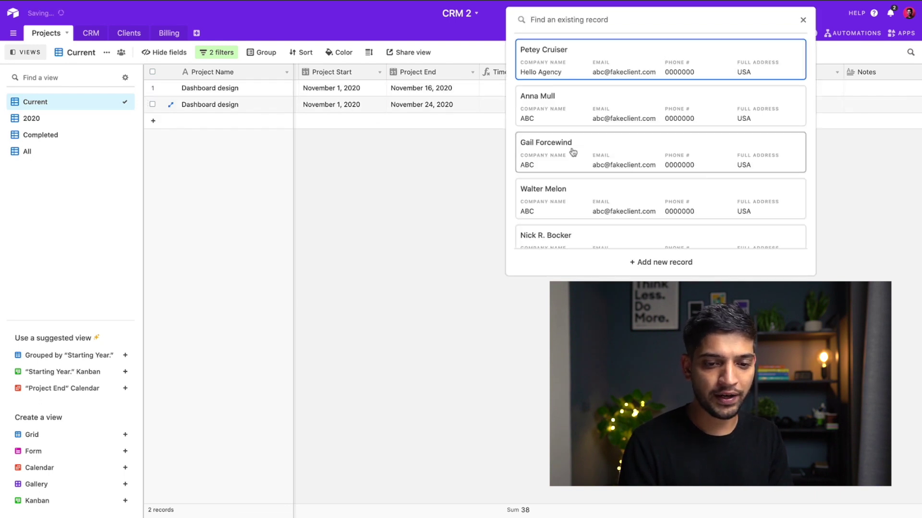
scroll(572, 151, down, 2)
scroll(571, 156, up, 2)
click(384, 168)
Open the CRM table's New Lead view of 17 opportunities totalling $411,846.00
scroll(384, 168, right, 5)
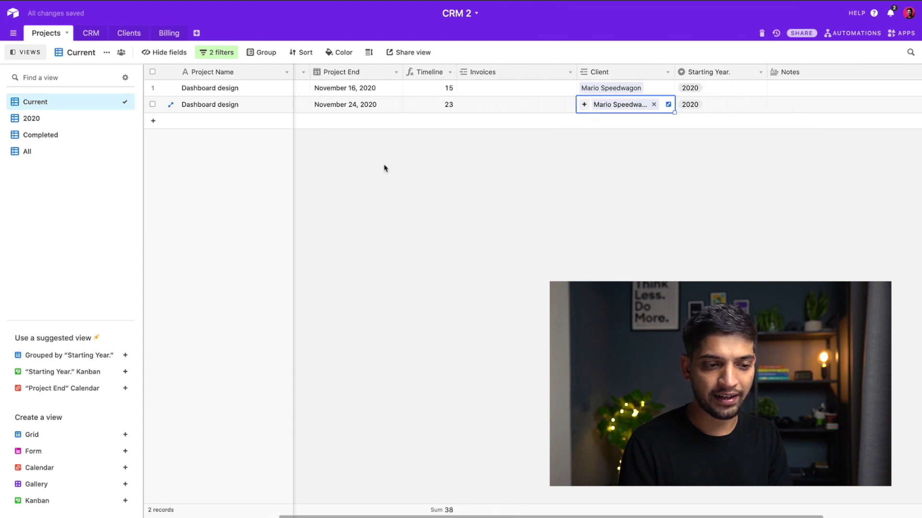
scroll(608, 127, left, 7)
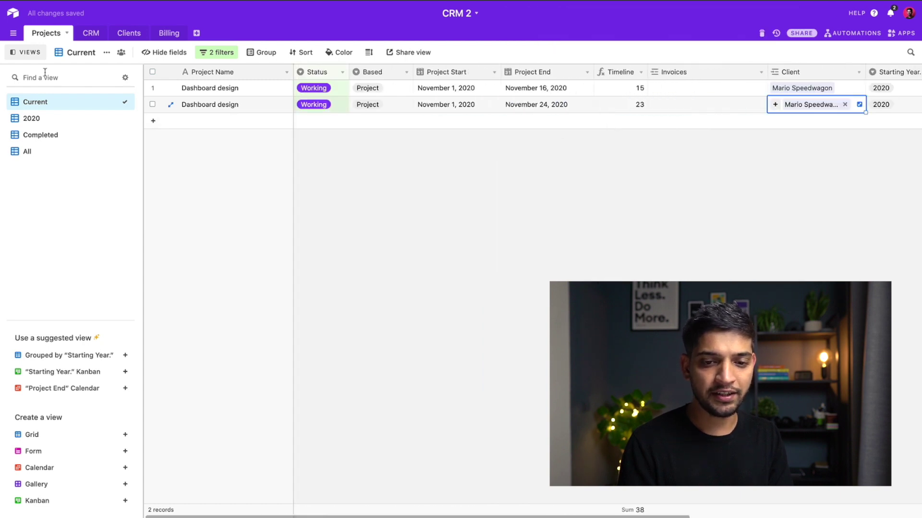
click(90, 33)
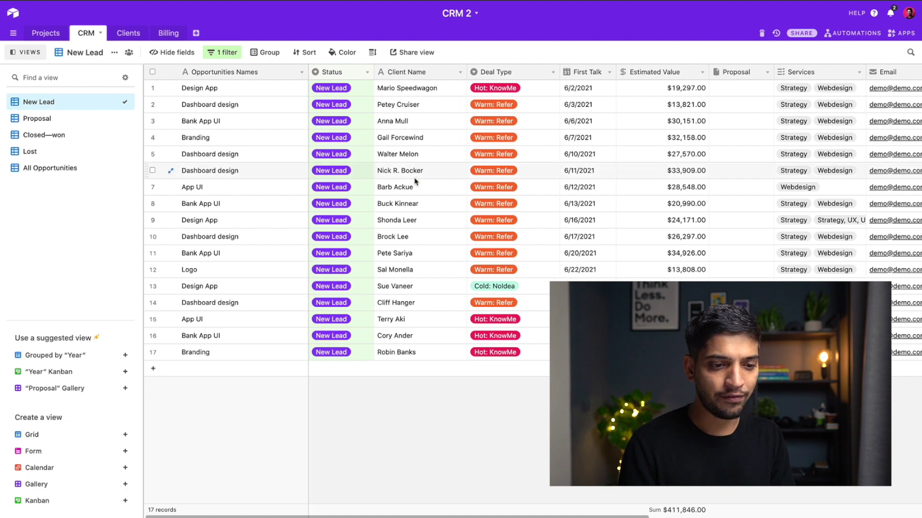
Inspect the App UI opportunity's Services options without changing them
scroll(415, 181, right, 5)
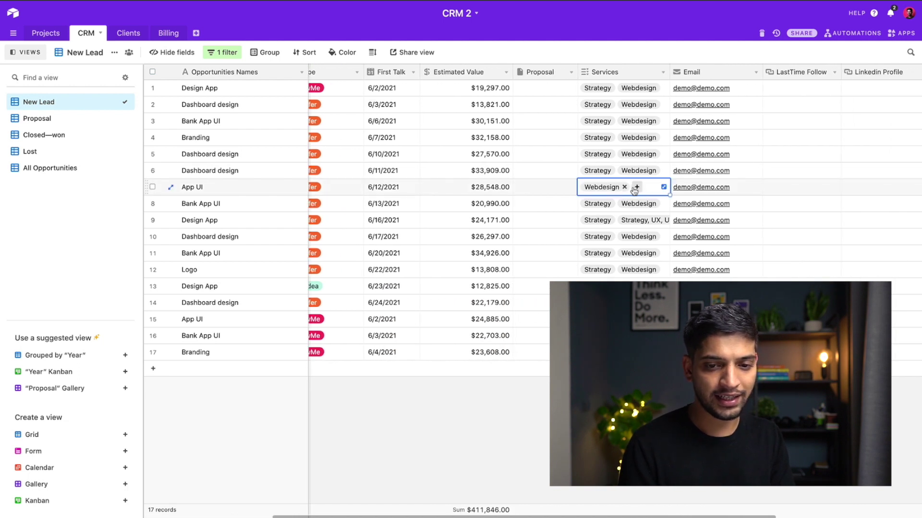
click(636, 188)
scroll(619, 240, down, 3)
key(Escape)
Switch to the Proposal view, showing three opportunities totalling $59,381.00
scroll(528, 216, right, 5)
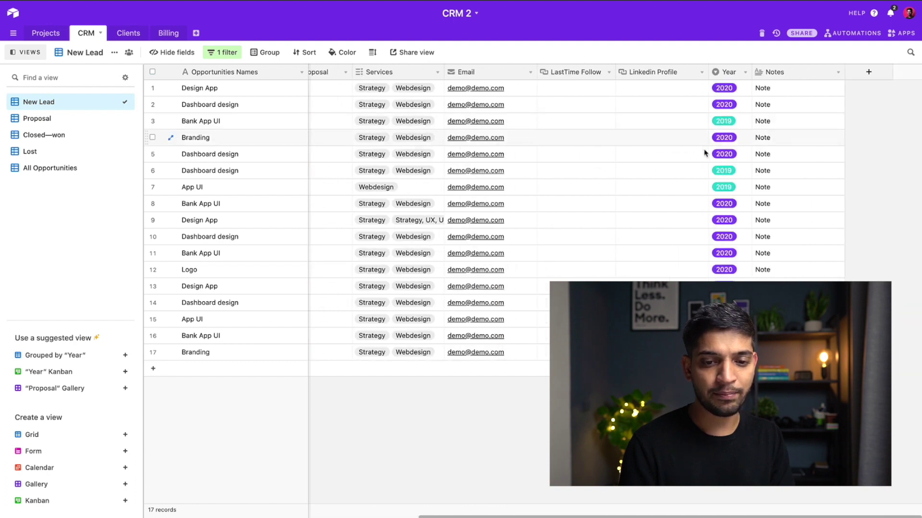
scroll(706, 153, left, 10)
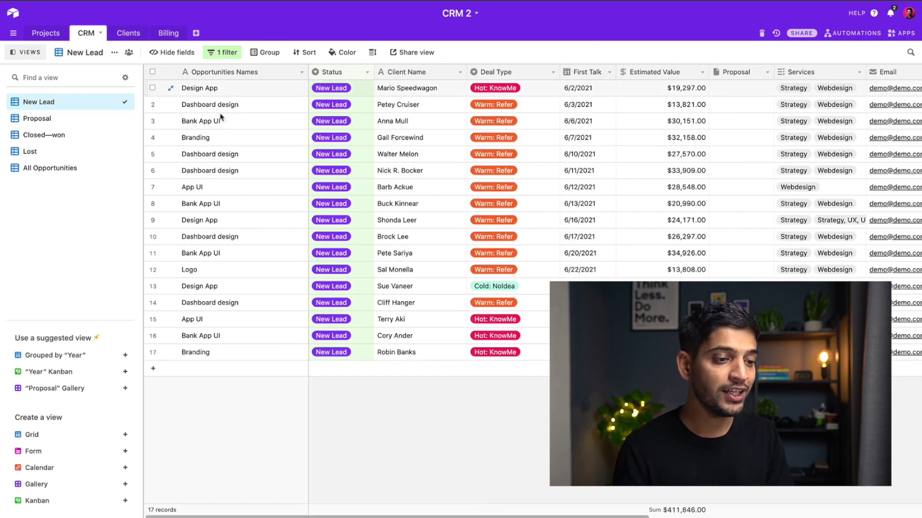
click(50, 120)
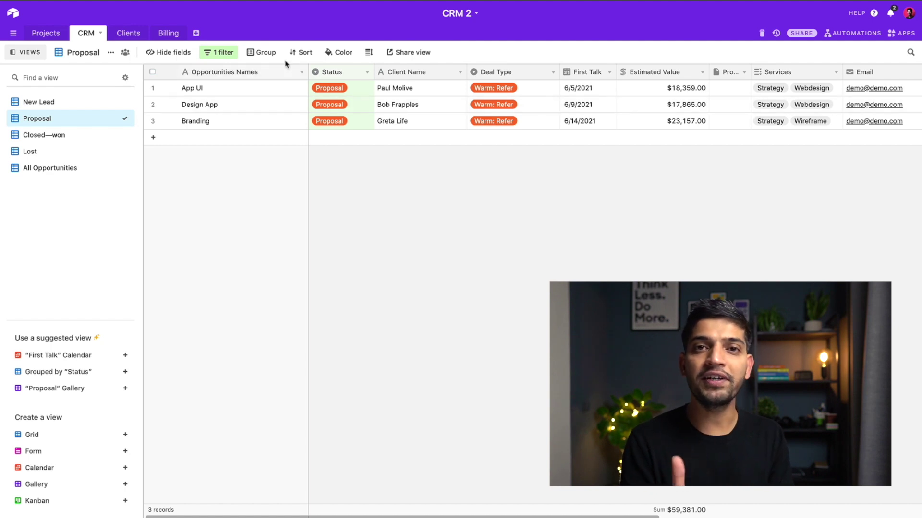
Check the Proposal view's filter, then show the Closed—won opportunities
click(220, 53)
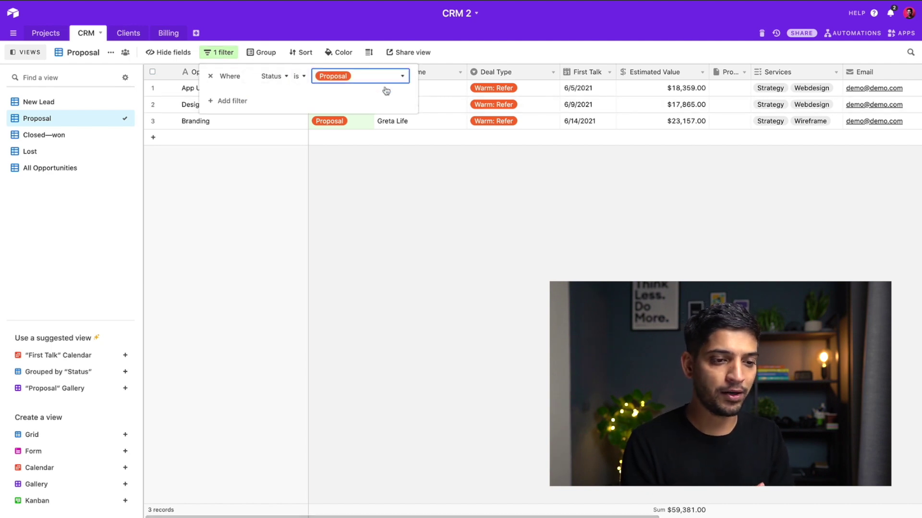
key(Escape)
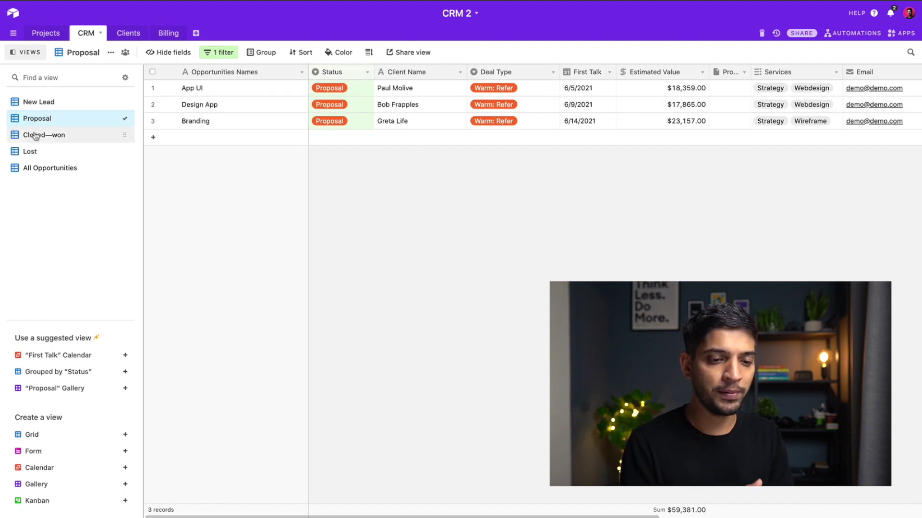
click(47, 136)
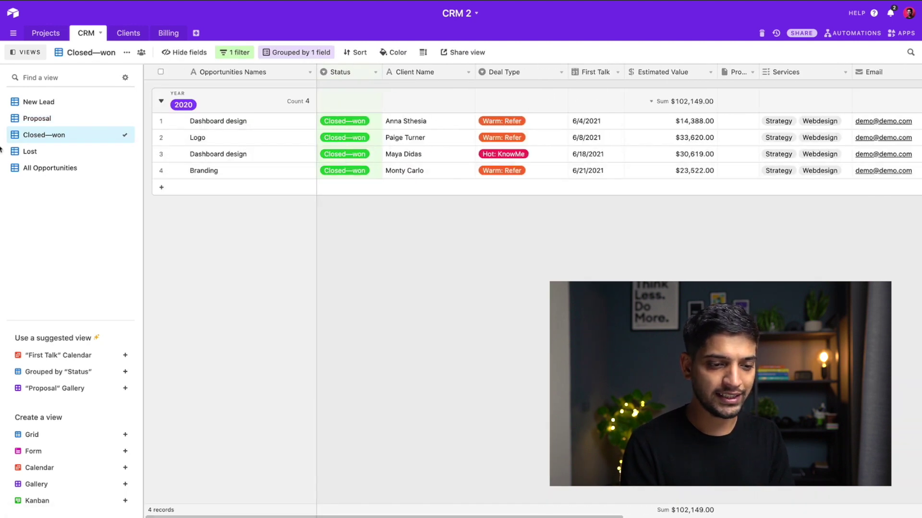
Show the Lost view with two lost opportunities totalling $53,709.00
click(47, 153)
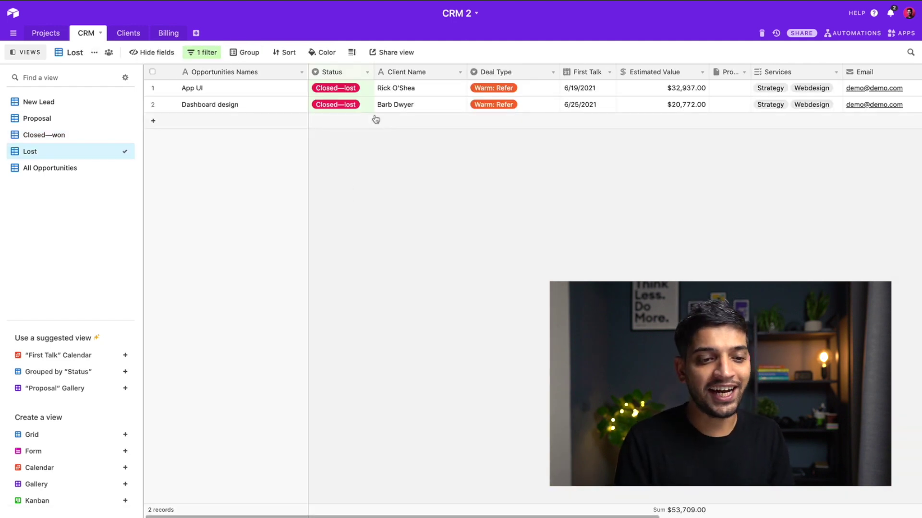
scroll(448, 131, right, 5)
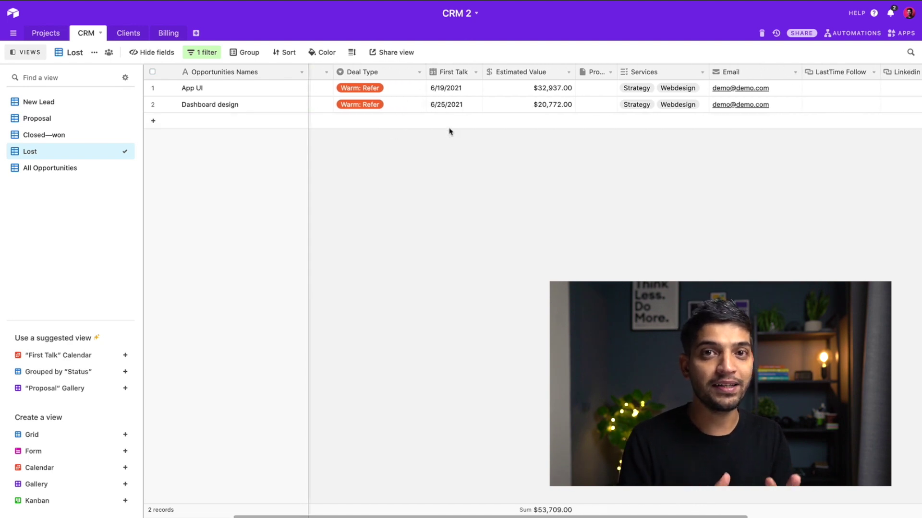
scroll(449, 131, left, 5)
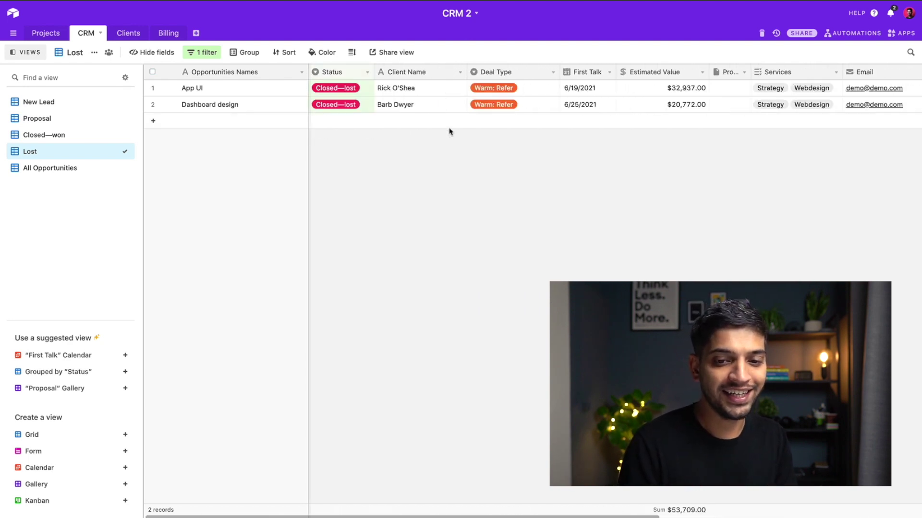
Review All Opportunities grouped by status, then open the Clients table of 8 clients
click(60, 168)
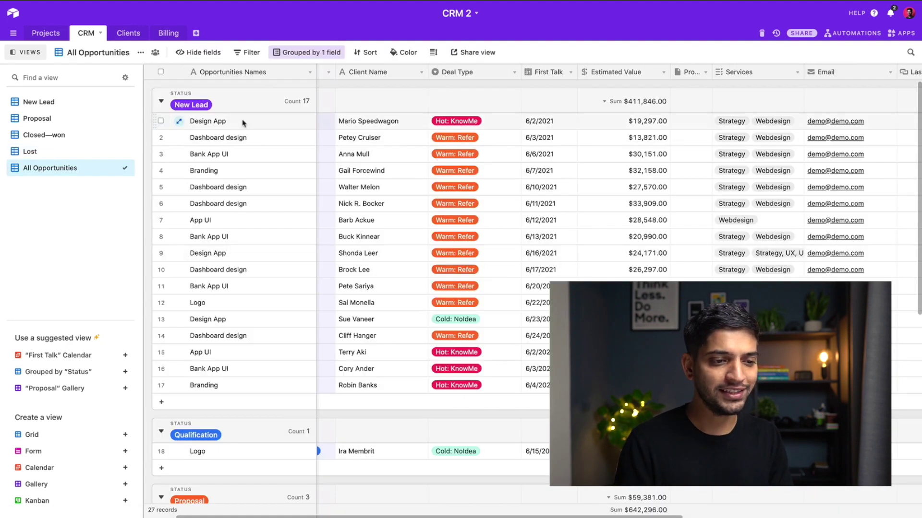
scroll(440, 337, down, 2)
scroll(441, 338, up, 1)
scroll(441, 337, left, 2)
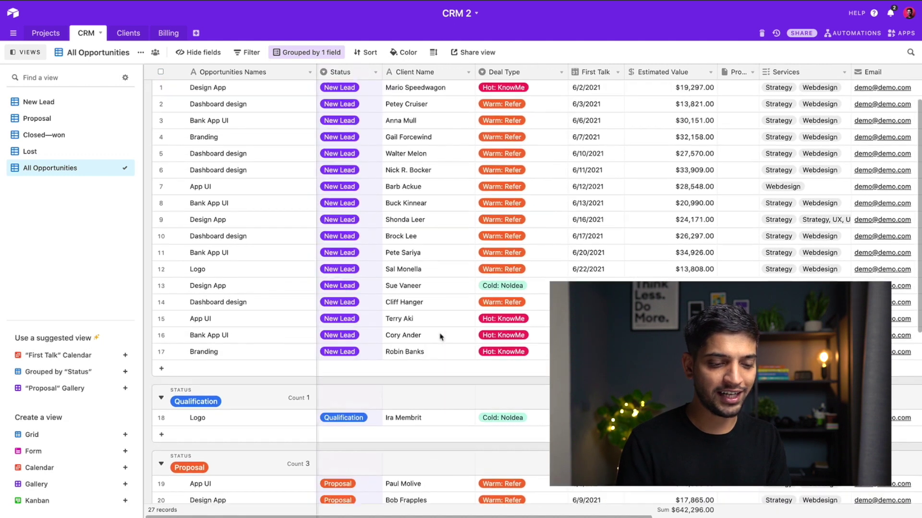
scroll(391, 158, down, 5)
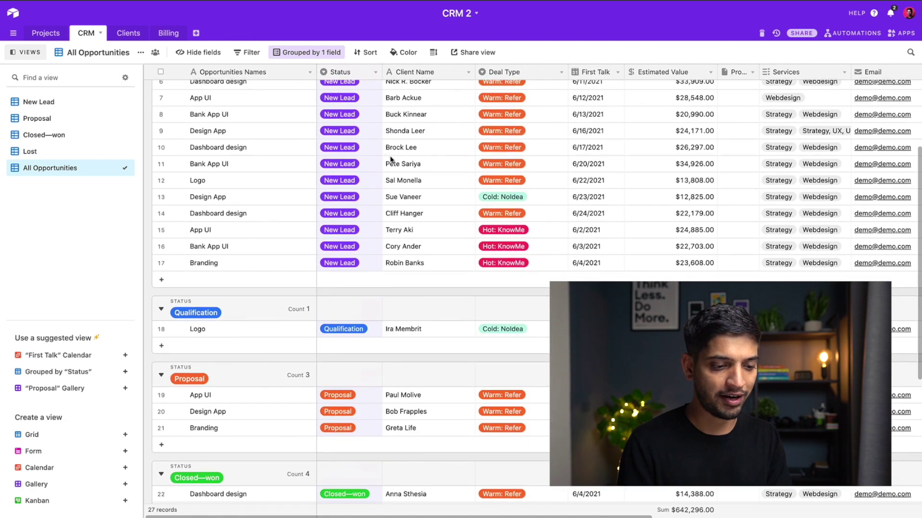
scroll(391, 160, down, 3)
scroll(391, 159, up, 6)
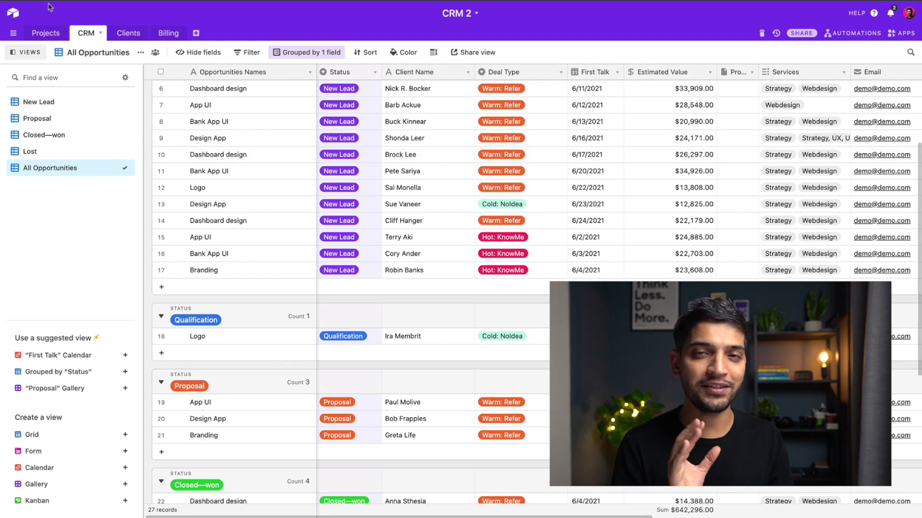
click(125, 34)
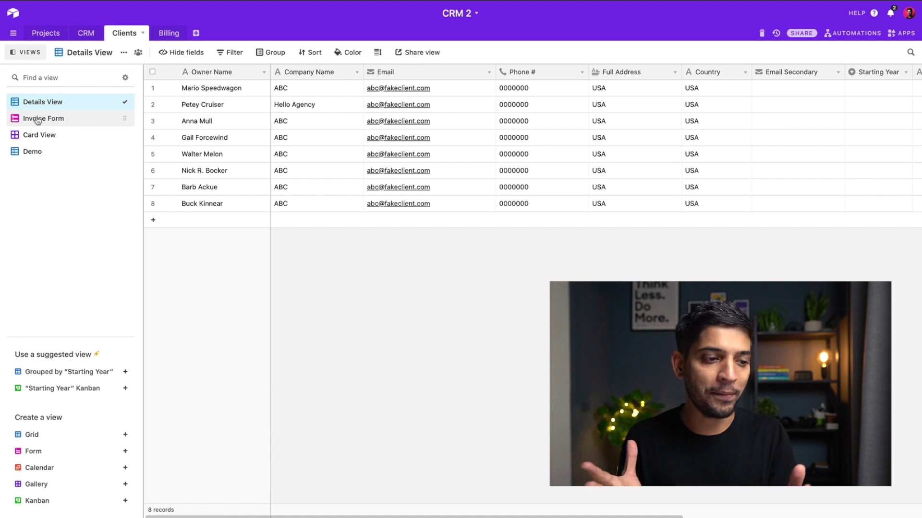
Preview the Clients Invoice Form and its options menu
click(53, 119)
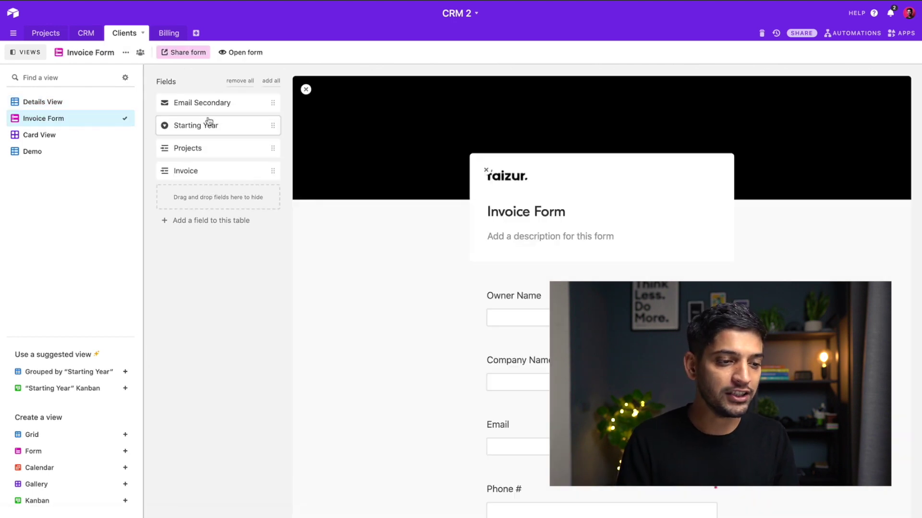
scroll(450, 288, down, 5)
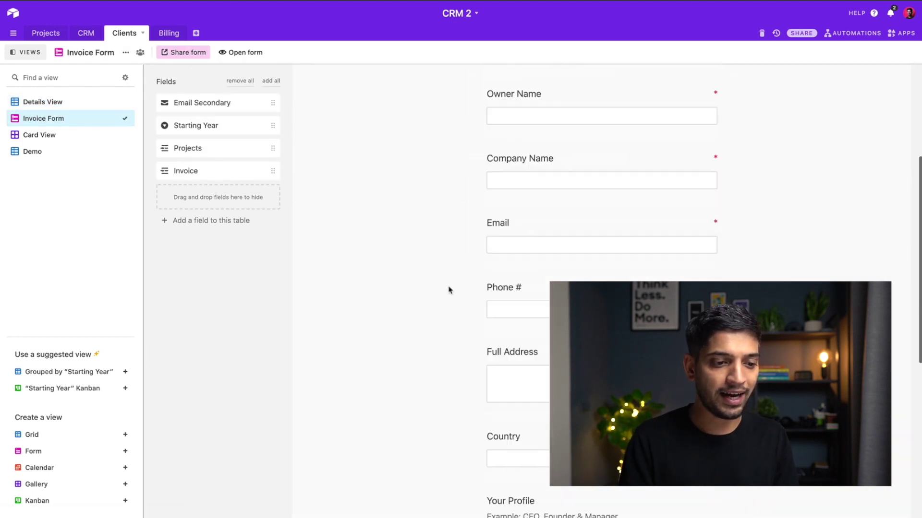
scroll(449, 288, up, 5)
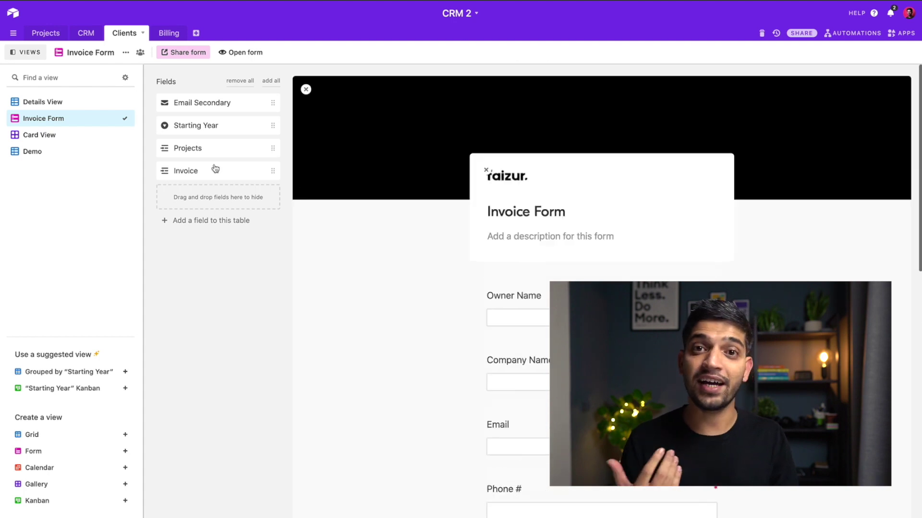
click(125, 53)
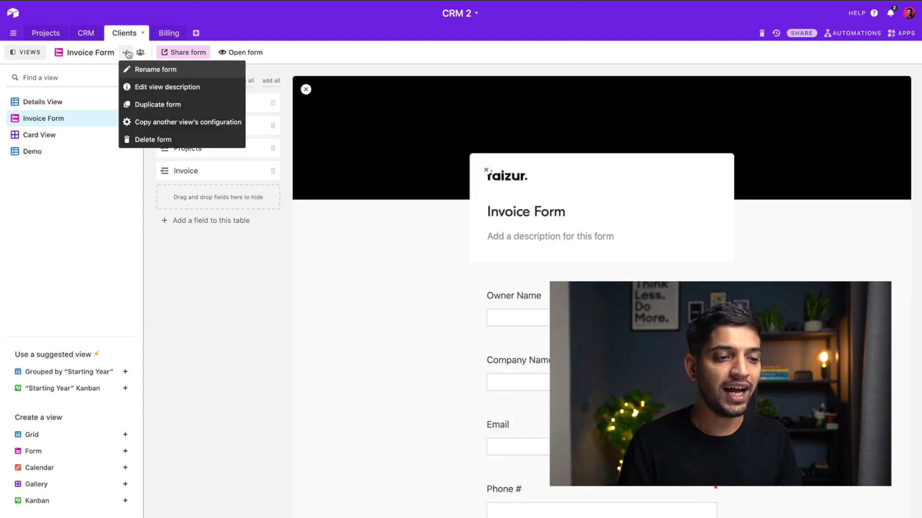
click(126, 53)
View the form's private share link, then return to the Details View
click(186, 54)
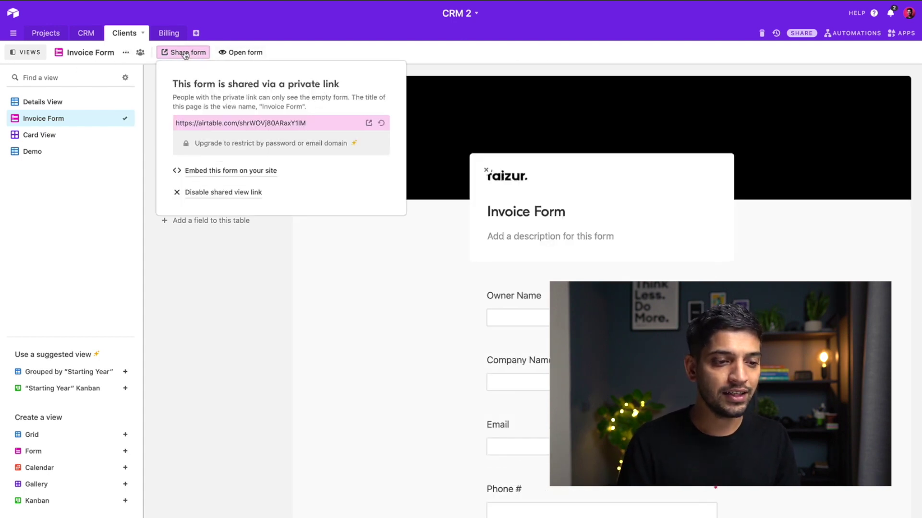
click(258, 273)
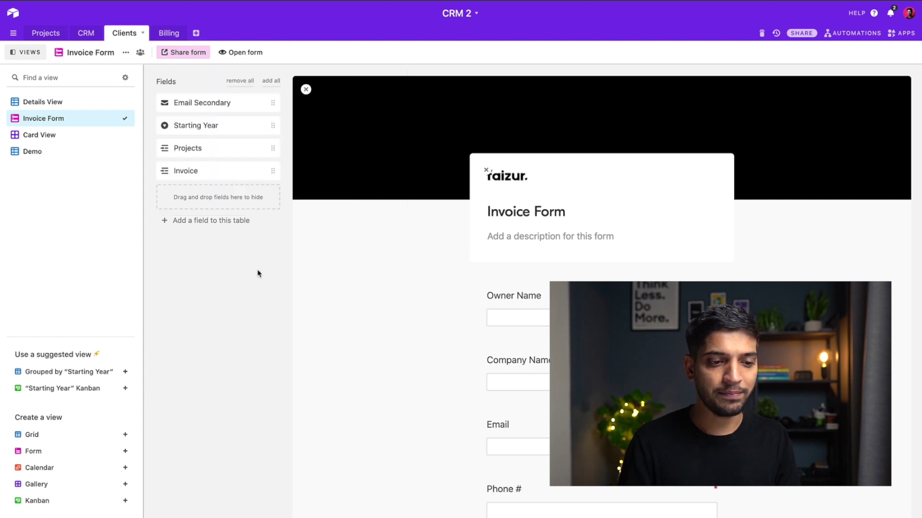
scroll(509, 336, down, 3)
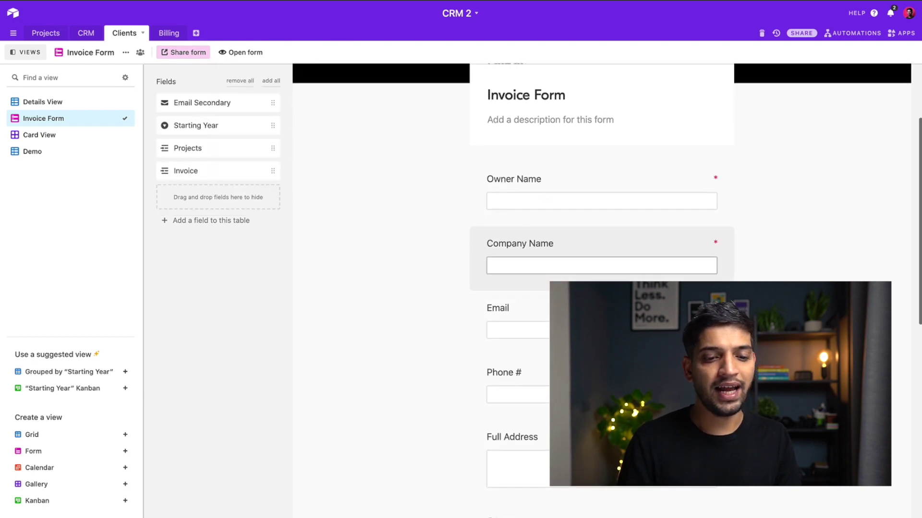
click(63, 103)
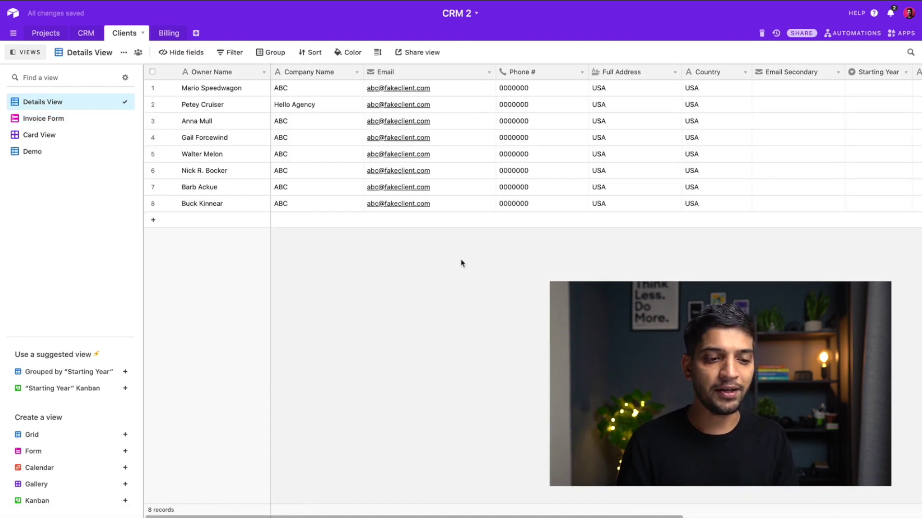
Link a Dashboard design project to the seventh client's Projects cell
scroll(461, 263, right, 5)
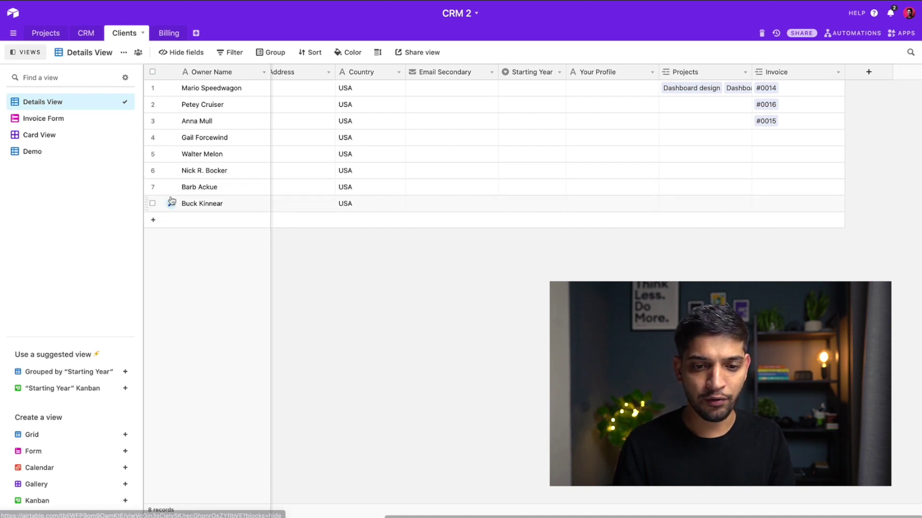
click(668, 188)
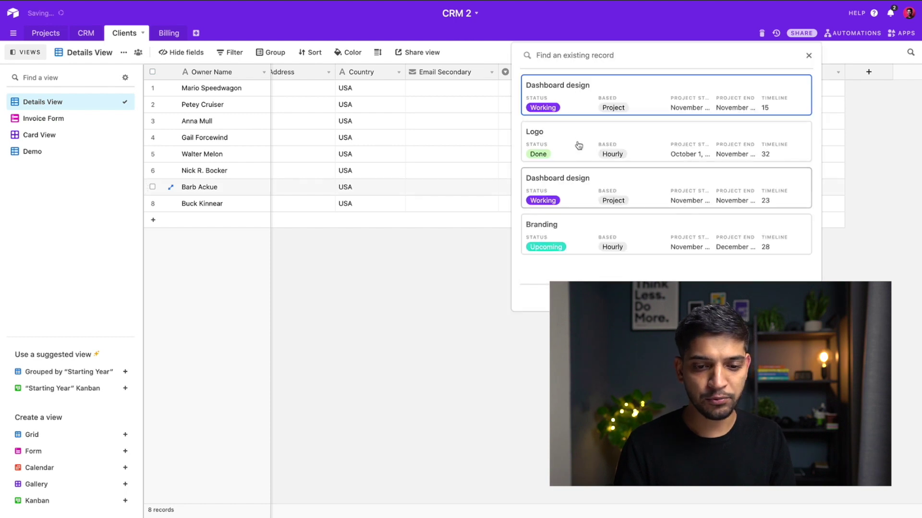
click(569, 180)
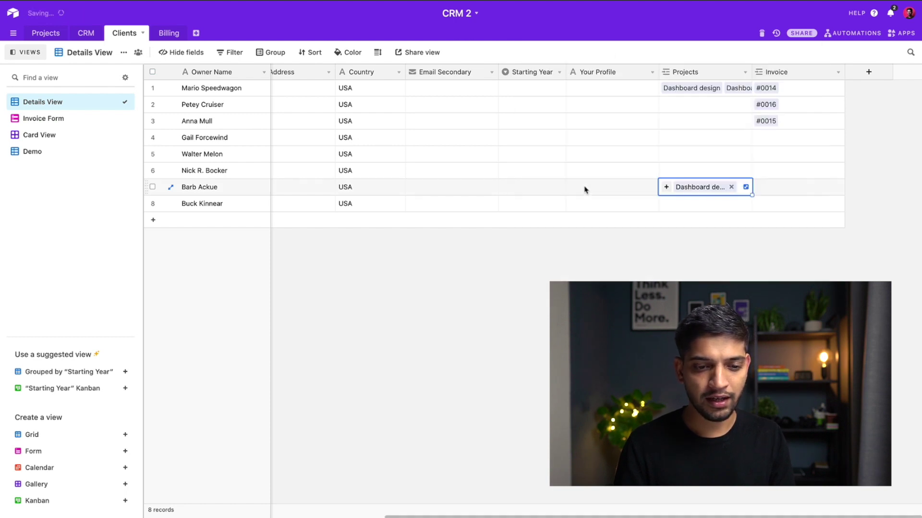
click(673, 235)
Browse row 7's invoice options without linking, then open the Billing table of 3 invoices
click(773, 185)
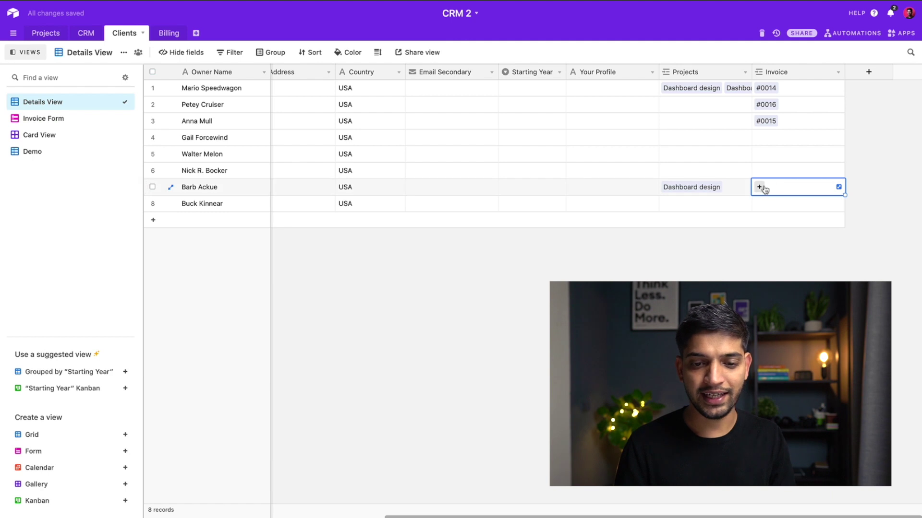
click(759, 187)
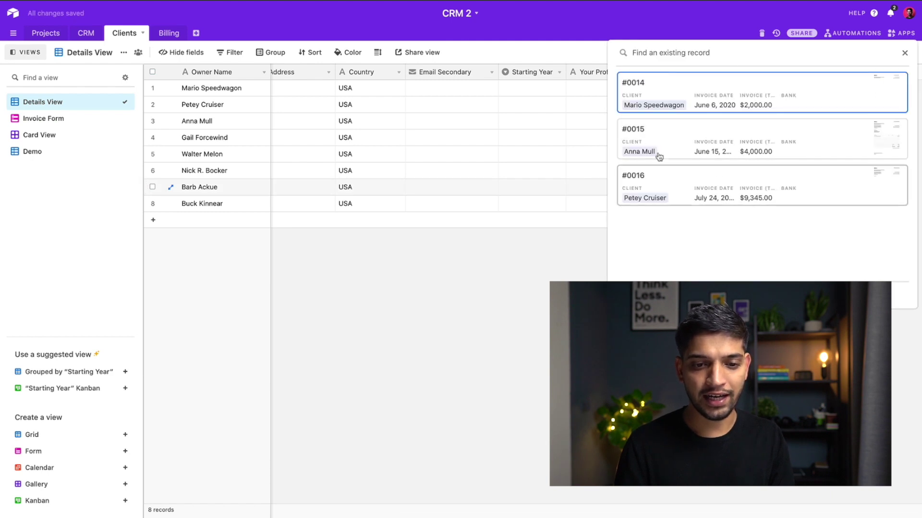
click(506, 274)
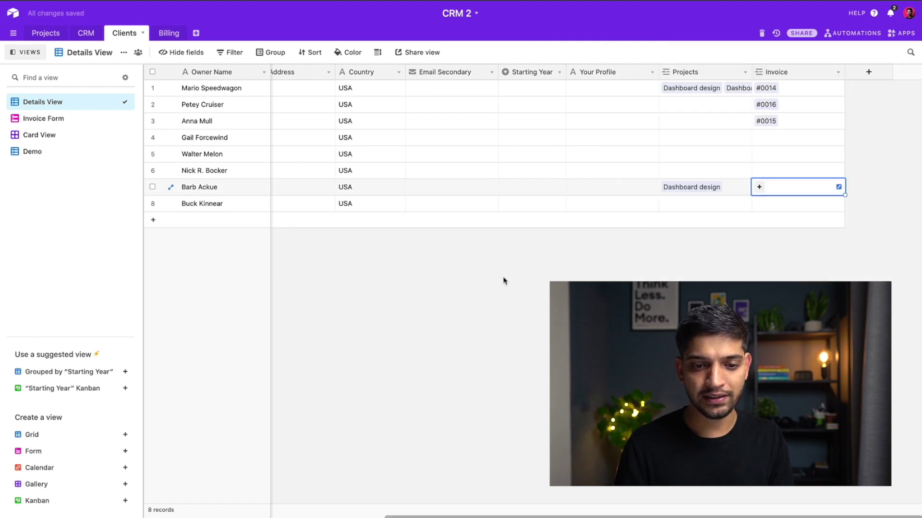
click(167, 34)
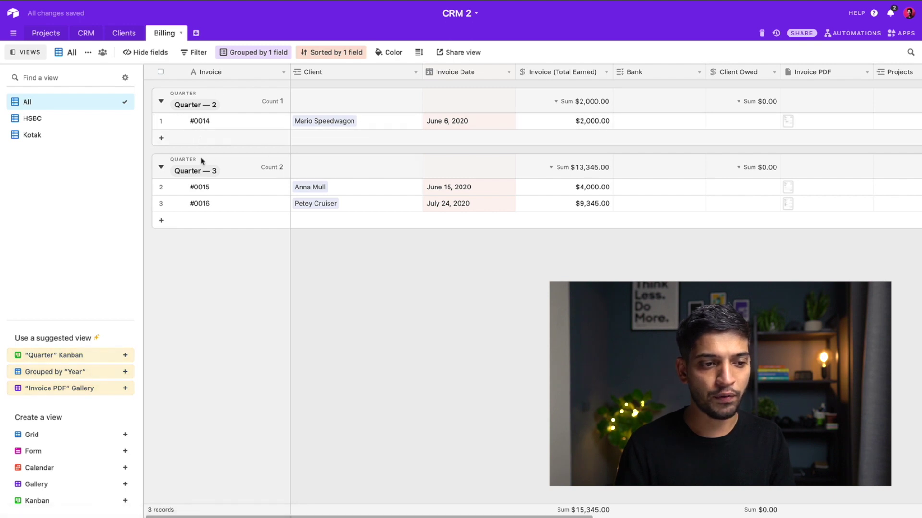
Review the Billing columns, then link invoice #0015 to the seventh client in Clients
scroll(544, 221, right, 10)
scroll(545, 222, right, 5)
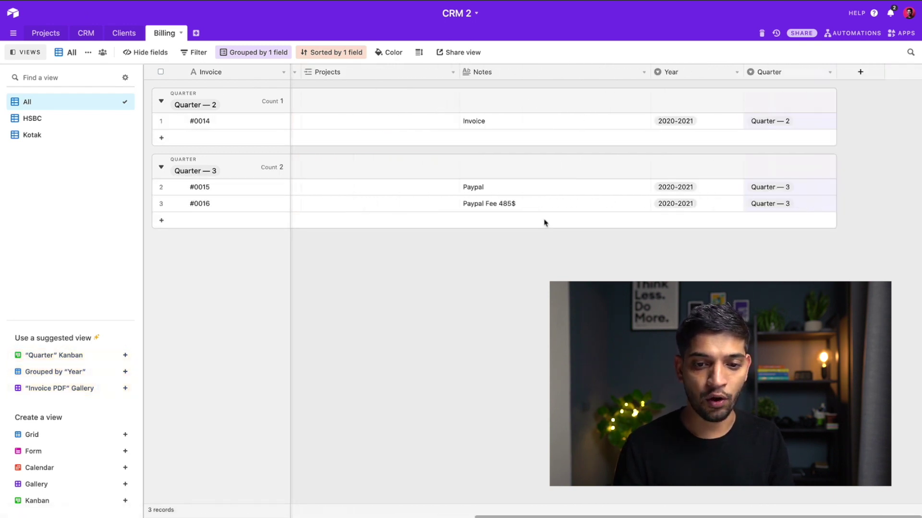
click(114, 34)
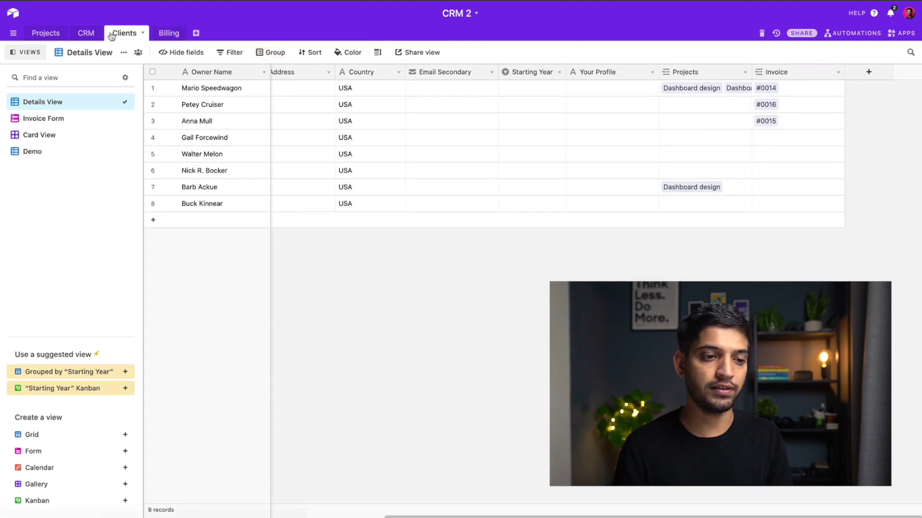
click(764, 188)
click(760, 188)
click(673, 152)
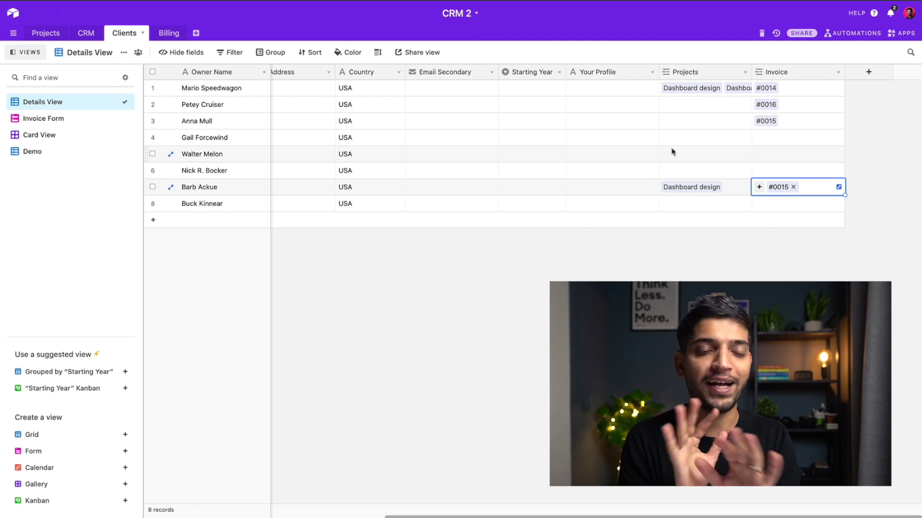
Open the Projects table and browse its linked client, 2020, Completed and All views
click(35, 34)
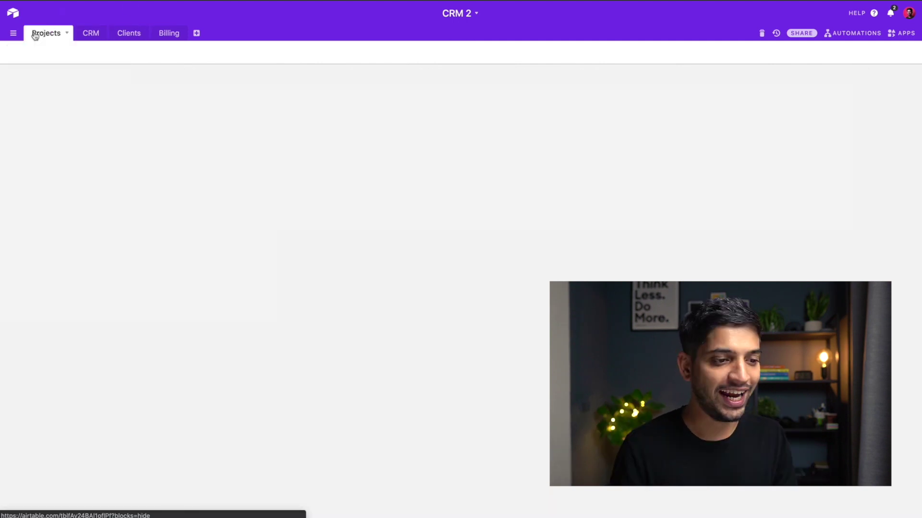
scroll(556, 115, right, 6)
click(548, 91)
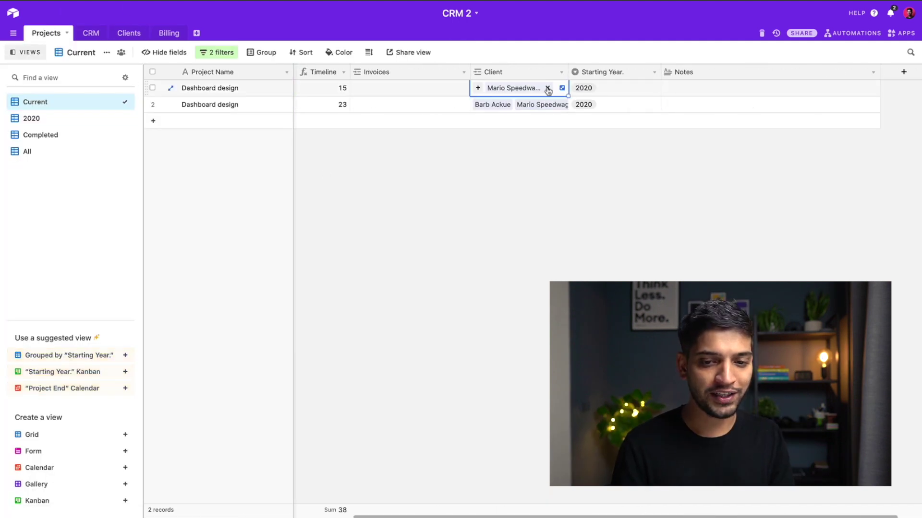
scroll(303, 103, left, 6)
scroll(461, 115, right, 7)
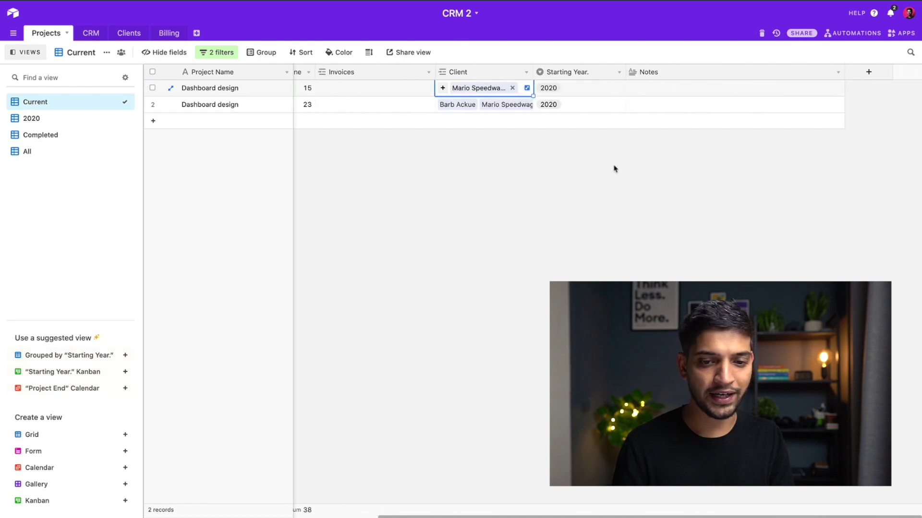
click(43, 120)
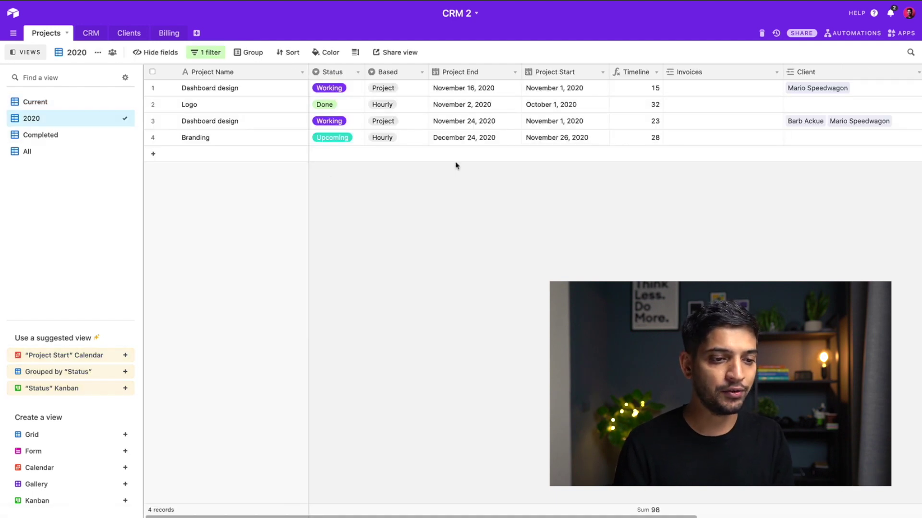
click(39, 135)
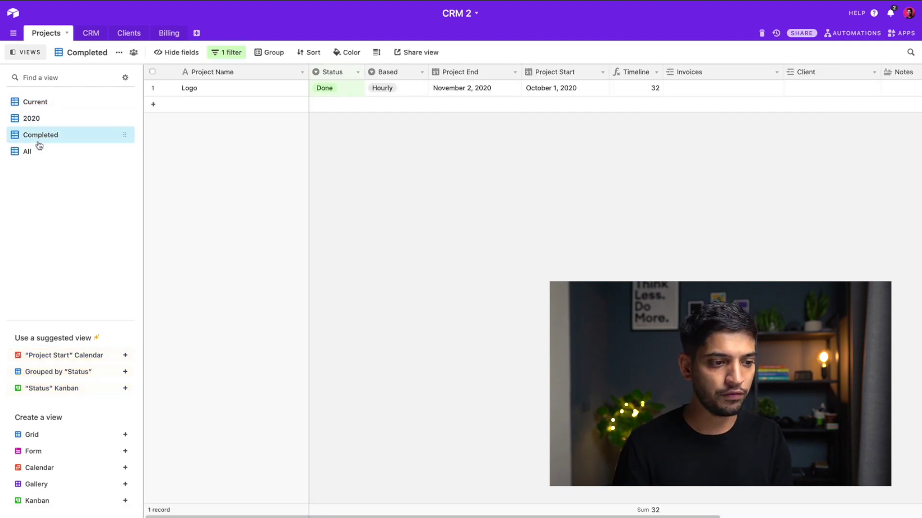
click(39, 151)
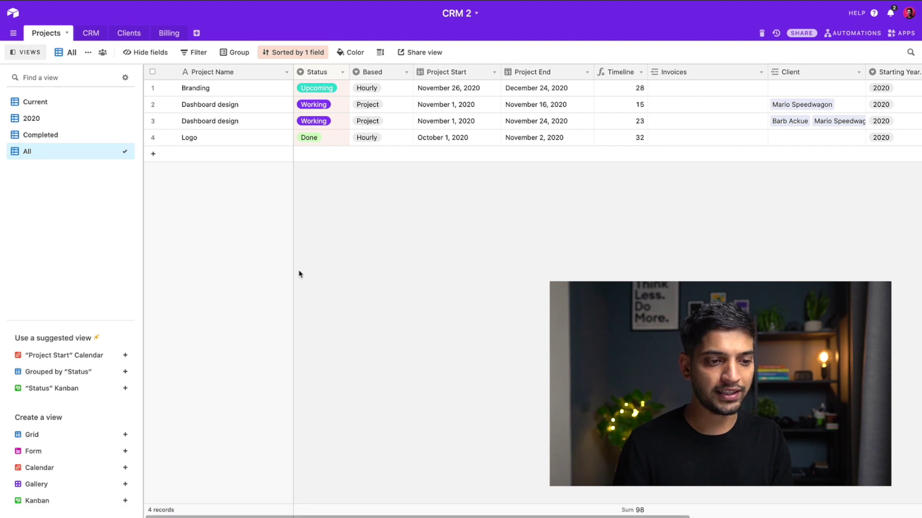
Group the All view's project records by Status
click(233, 54)
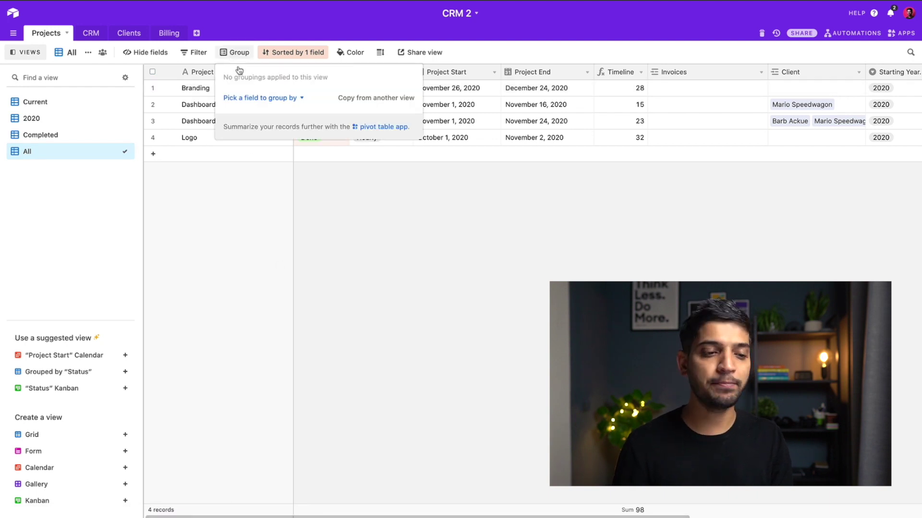
click(260, 97)
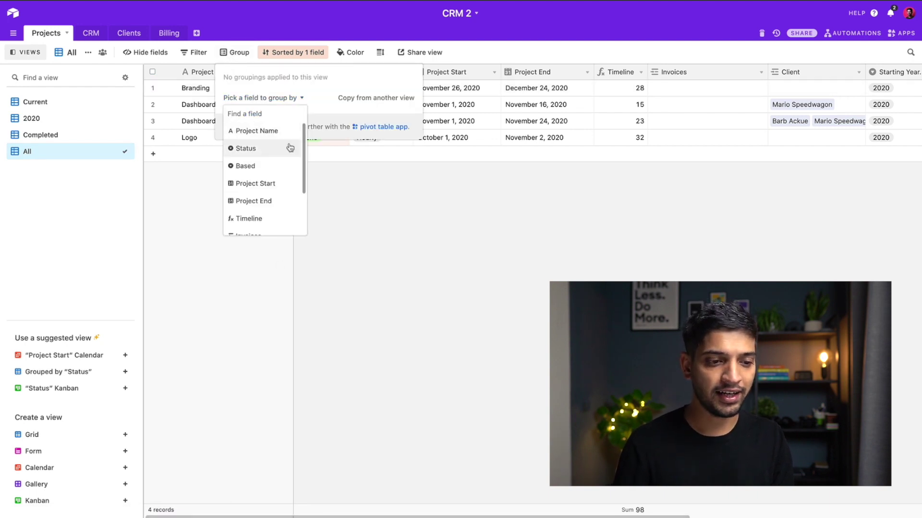
click(268, 148)
click(418, 324)
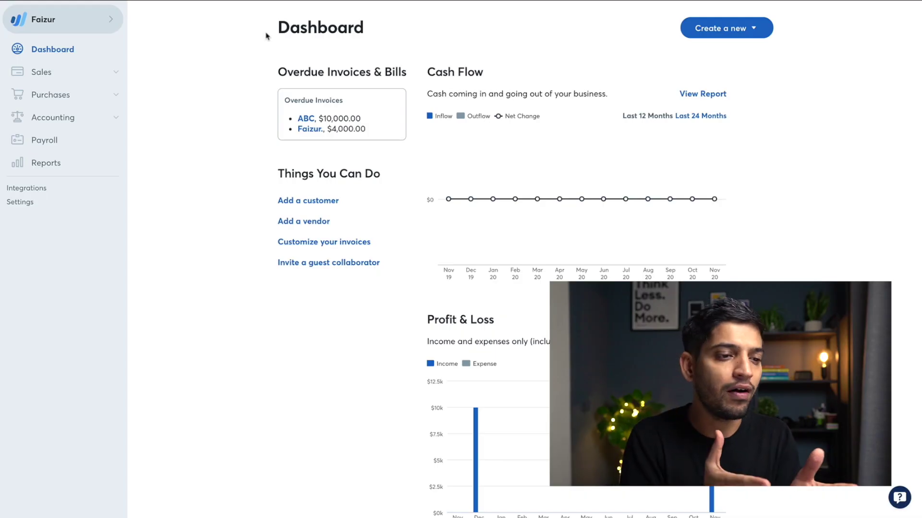
Start a new Wave invoice billed to customer ABC
click(725, 30)
click(701, 72)
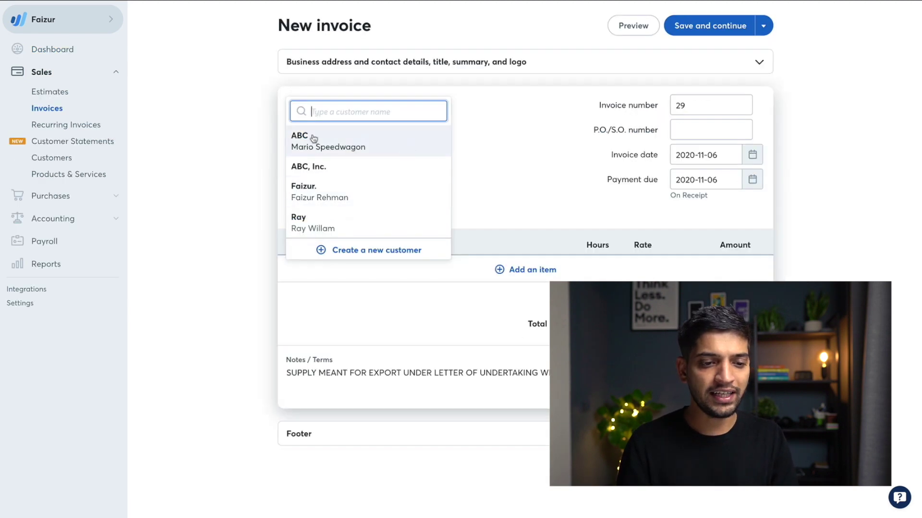
click(312, 139)
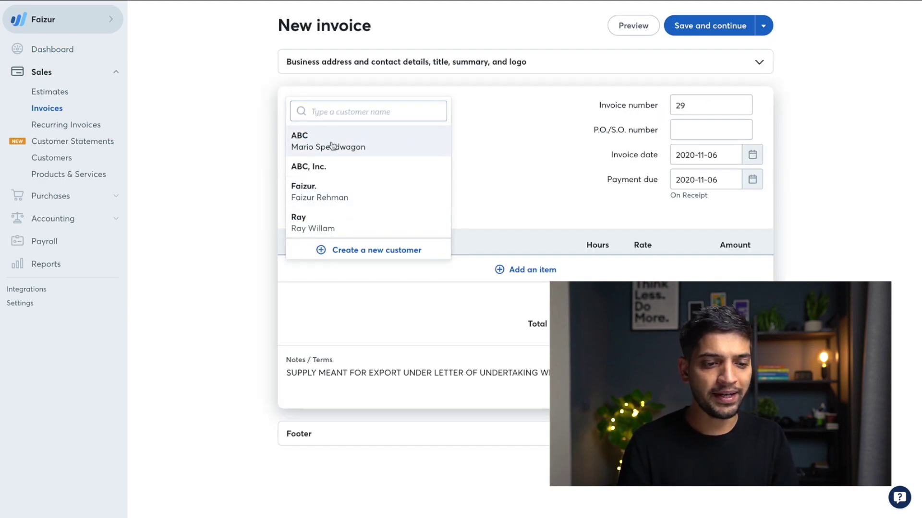
Add a UI Animation line at 375.00 and save invoice #29 as a draft
click(531, 269)
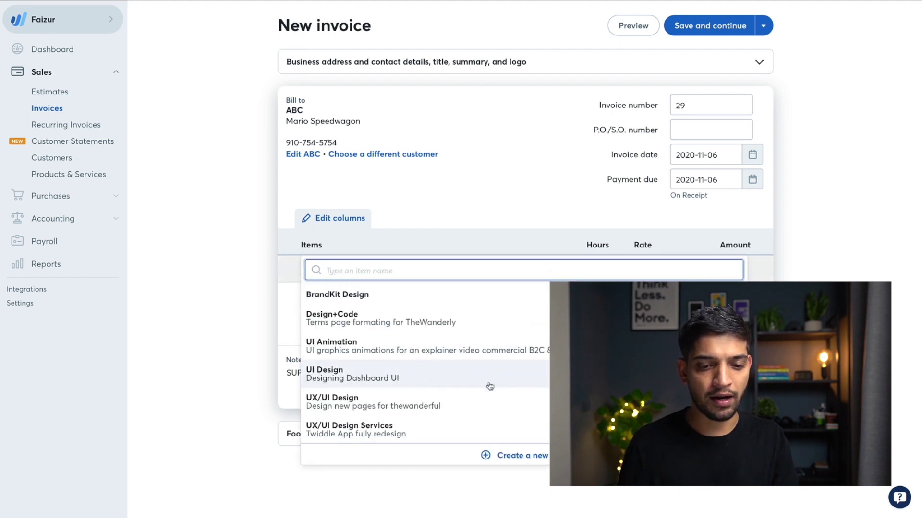
click(463, 348)
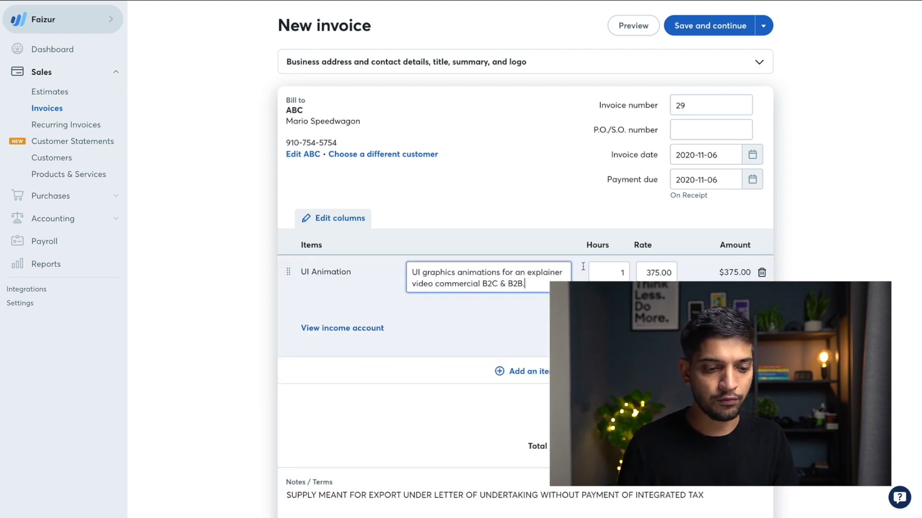
scroll(410, 247, down, 1)
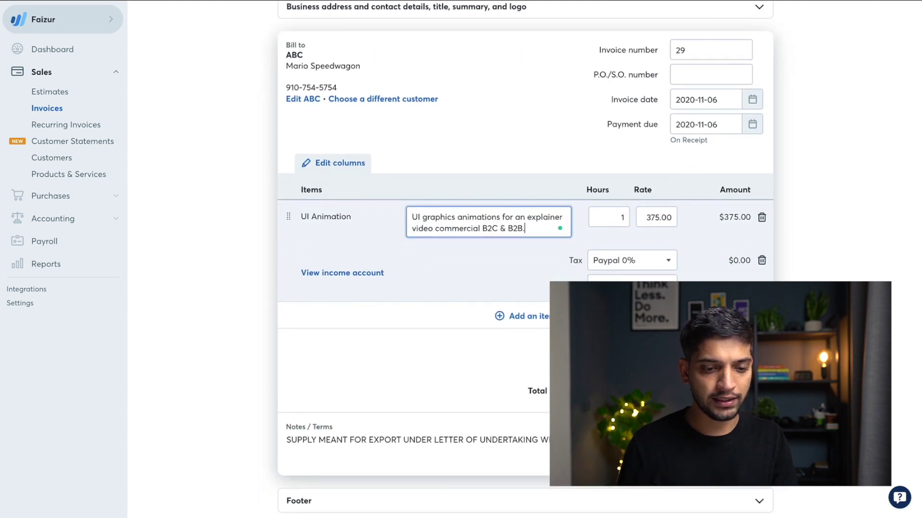
scroll(526, 259, down, 1)
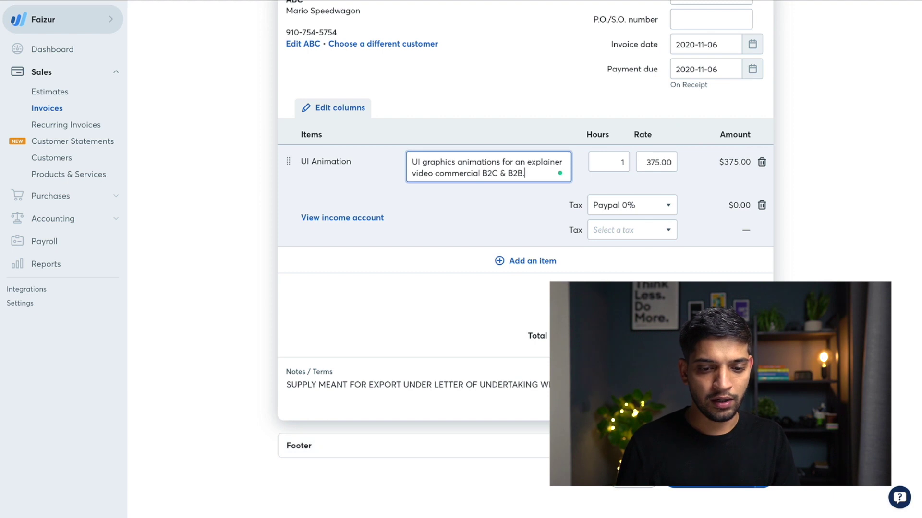
click(717, 481)
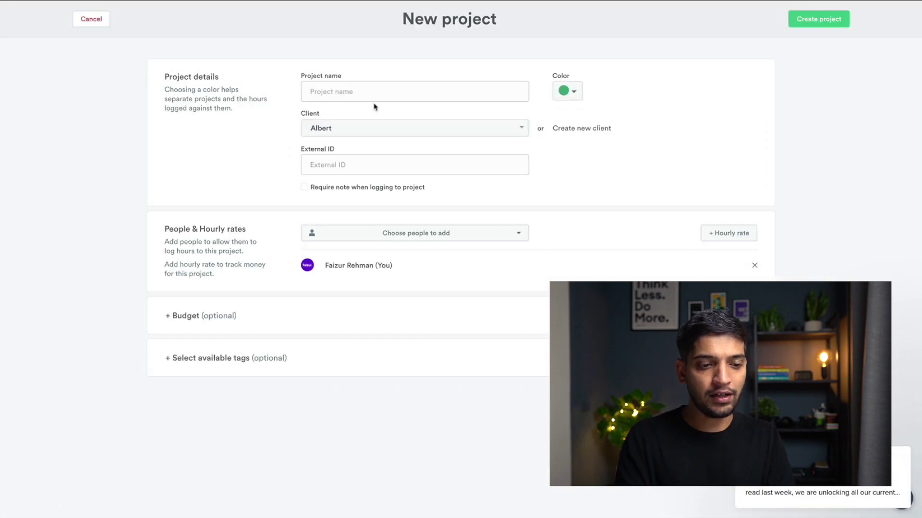
Name the new Timely project 'abc' and add an hourly rate that applies to everyone
click(374, 90)
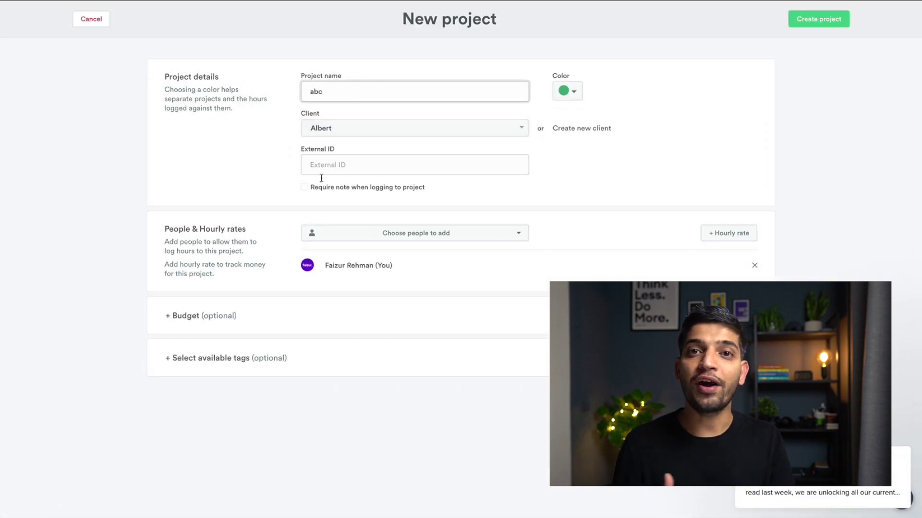
click(720, 232)
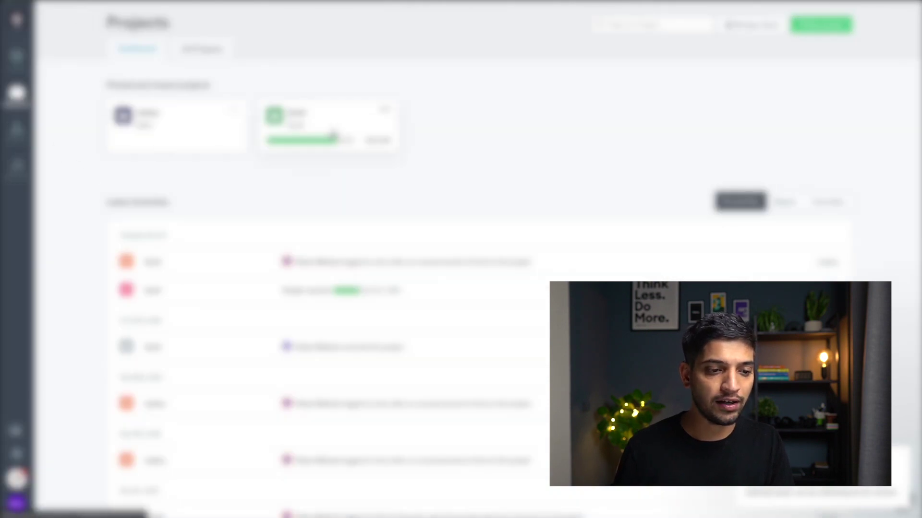
Open the project with the green progress bar and show its logged activity list
click(326, 138)
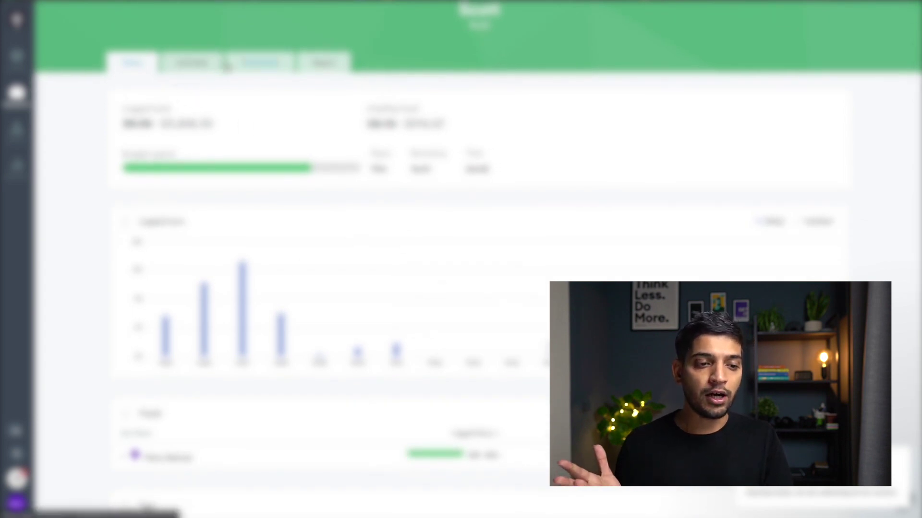
click(207, 59)
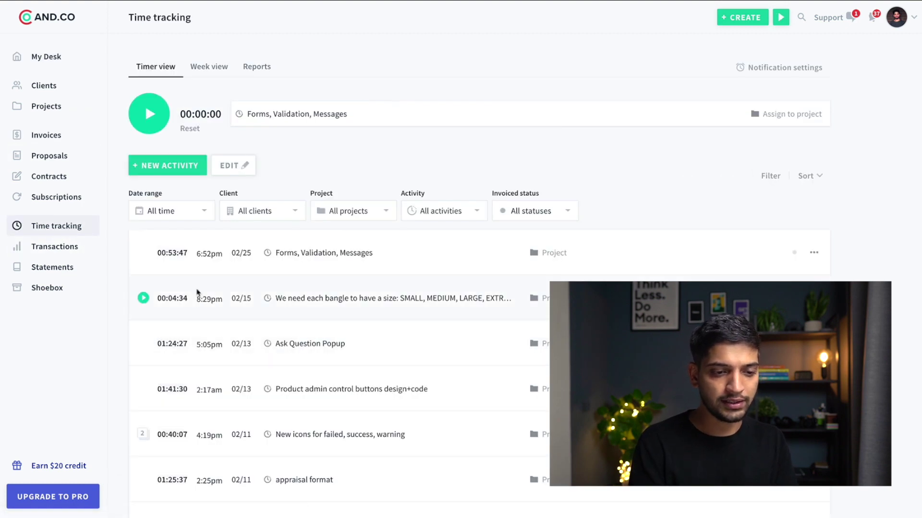
Scan AND.CO's time-tracking entries, then open the Reports view of all tracked hours
scroll(484, 325, down, 3)
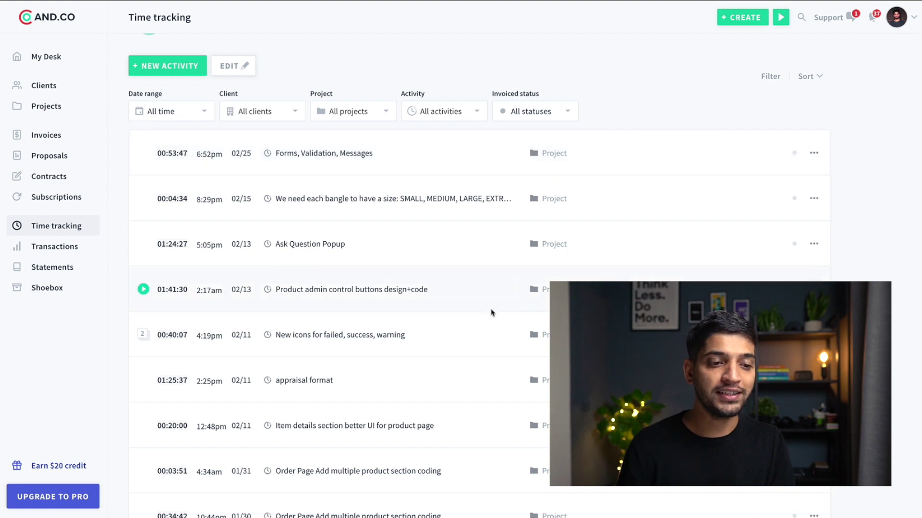
scroll(294, 191, up, 3)
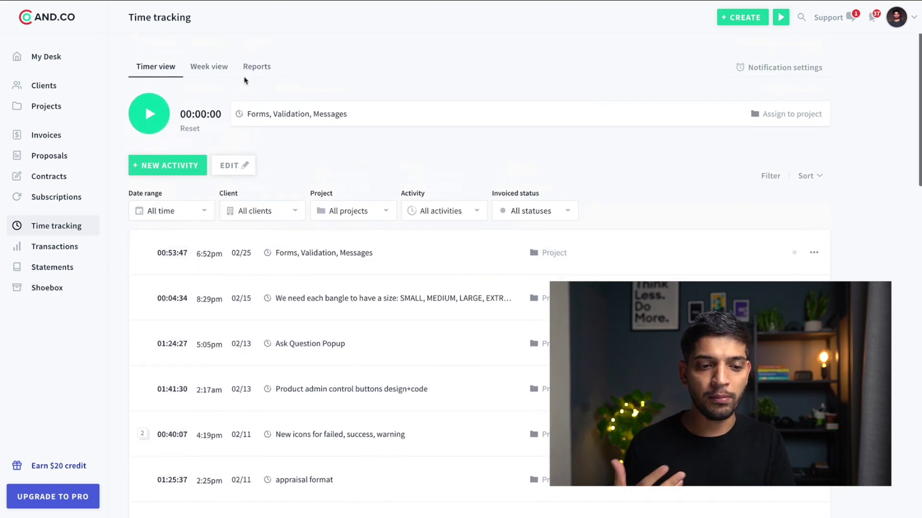
click(263, 71)
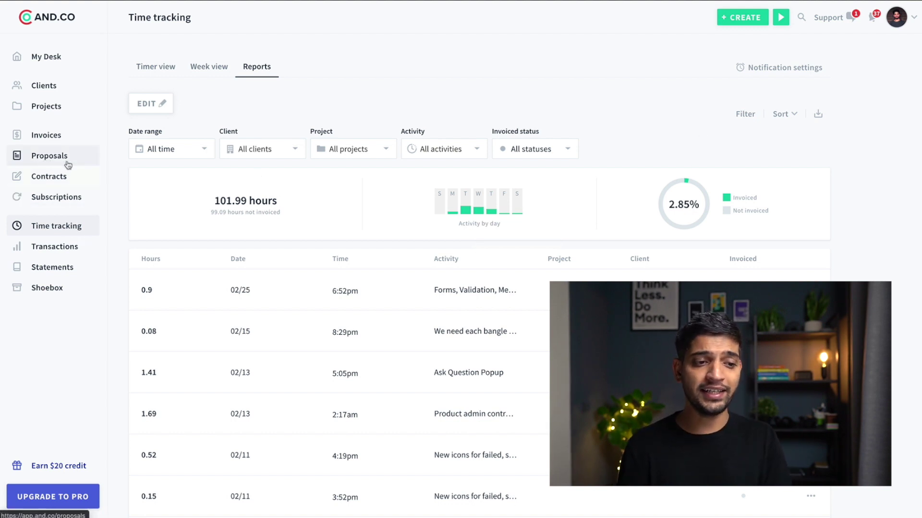
Read through the 'hello' contract from the Contracts list, then go to Proposals
click(70, 181)
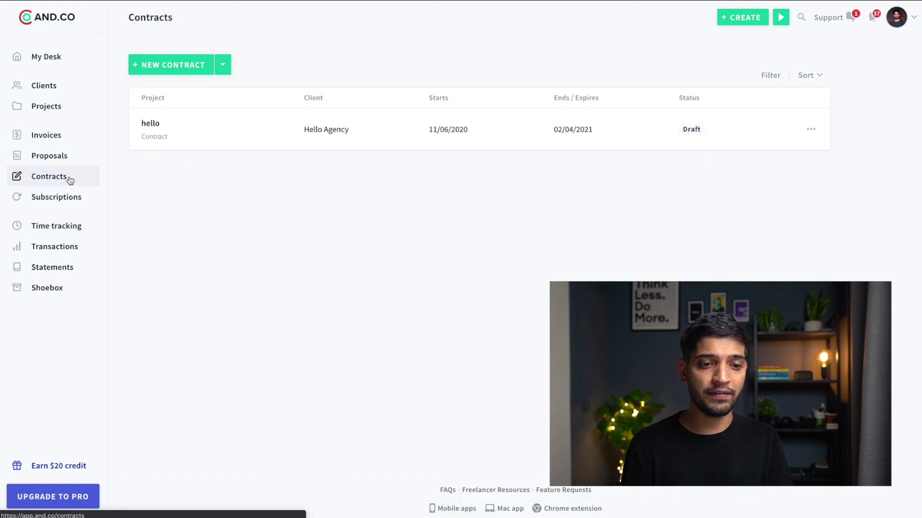
click(271, 135)
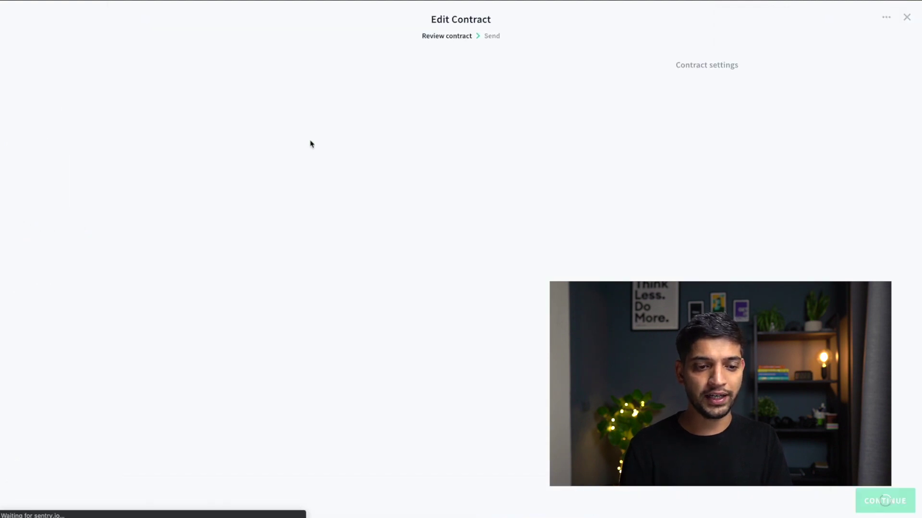
scroll(518, 293, down, 20)
scroll(462, 296, up, 15)
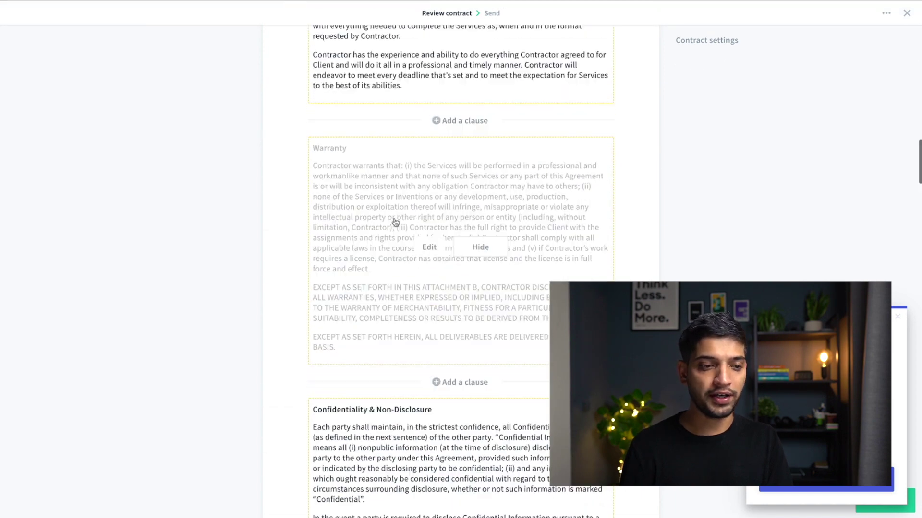
scroll(395, 222, up, 10)
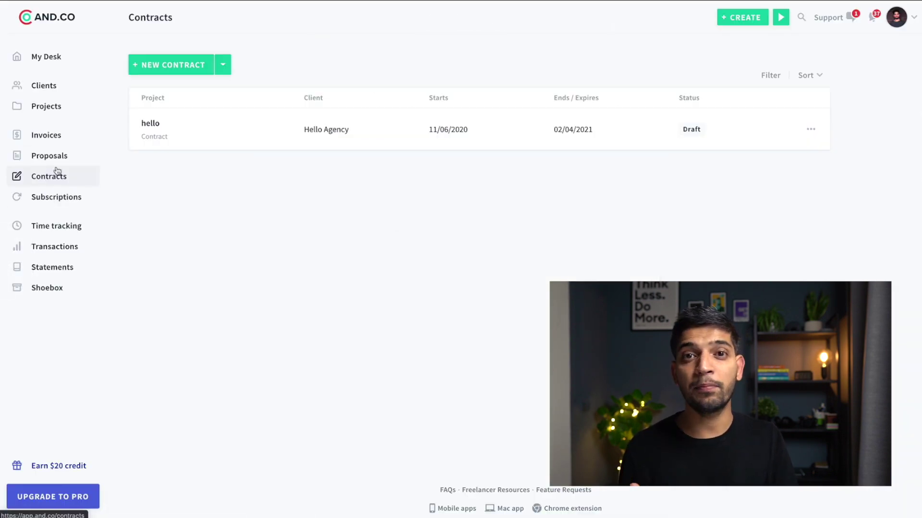
click(50, 160)
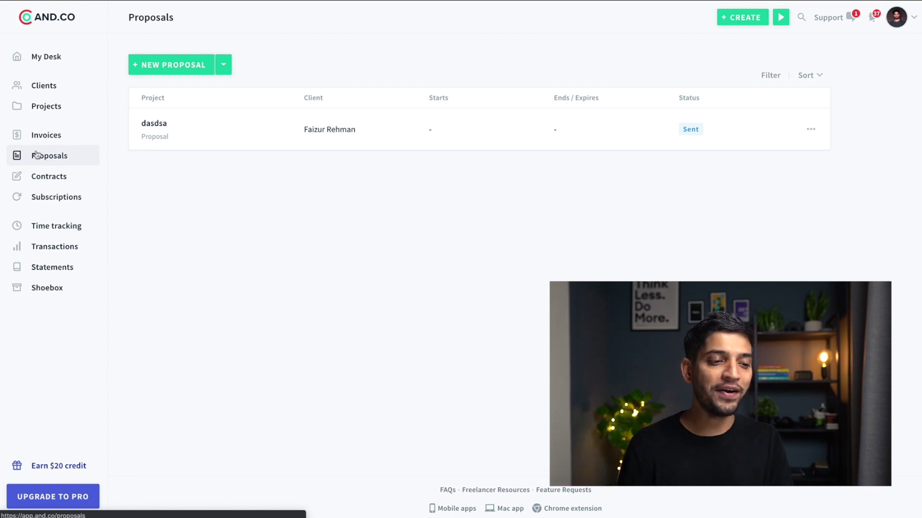
Go to AND.CO's Invoices page from the left sidebar
click(50, 142)
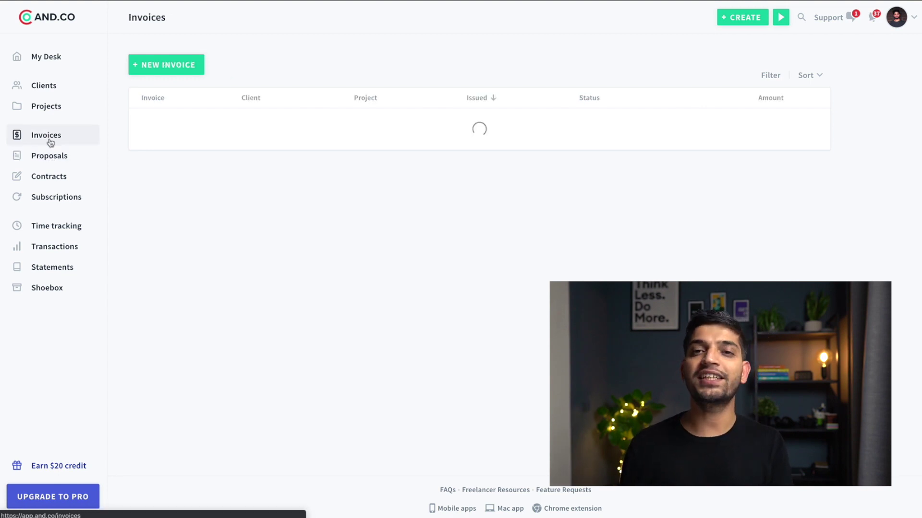